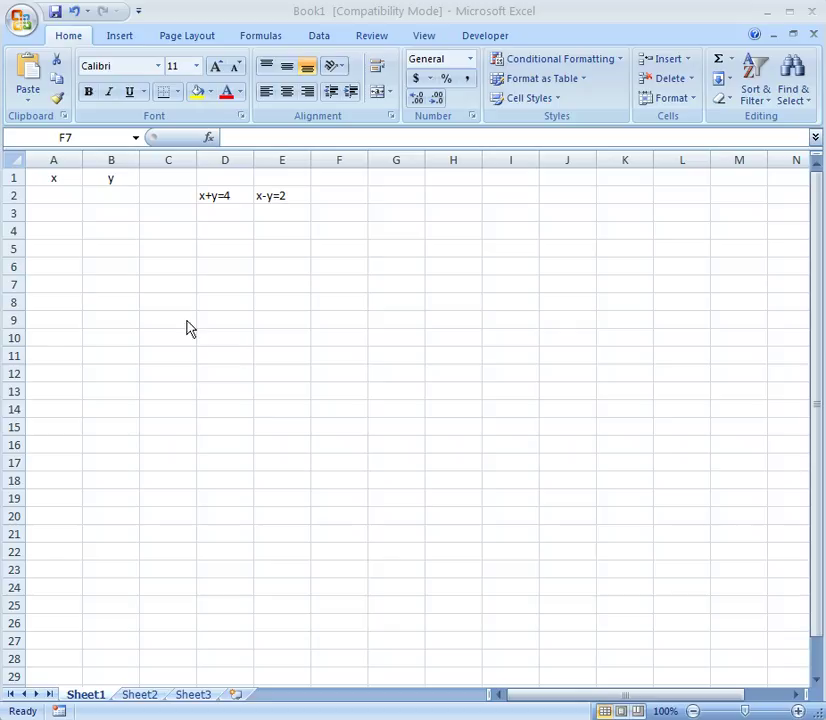
left_click(214, 195)
key("Right")
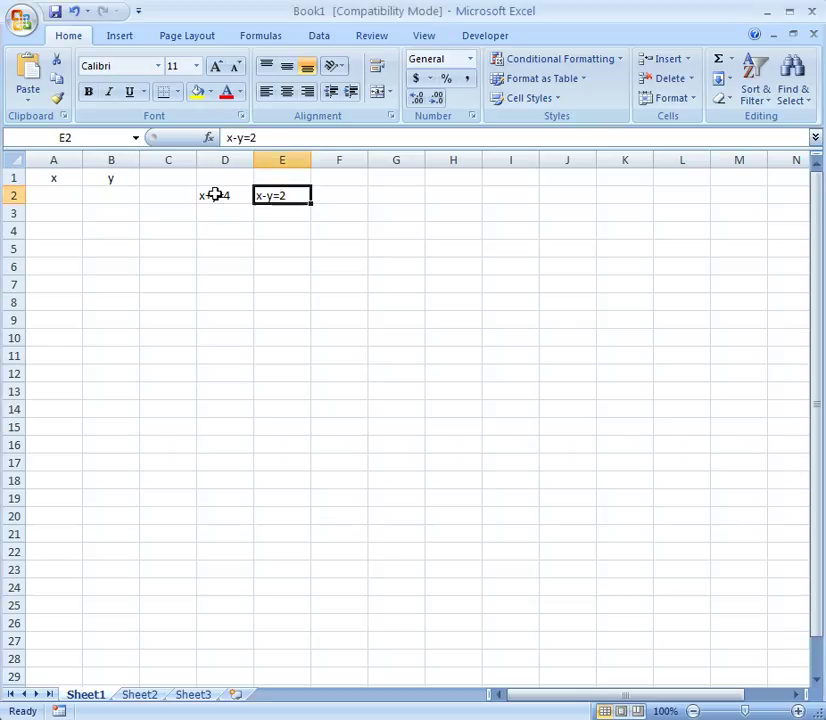
left_click(222, 194)
left_click(274, 194)
key("Left")
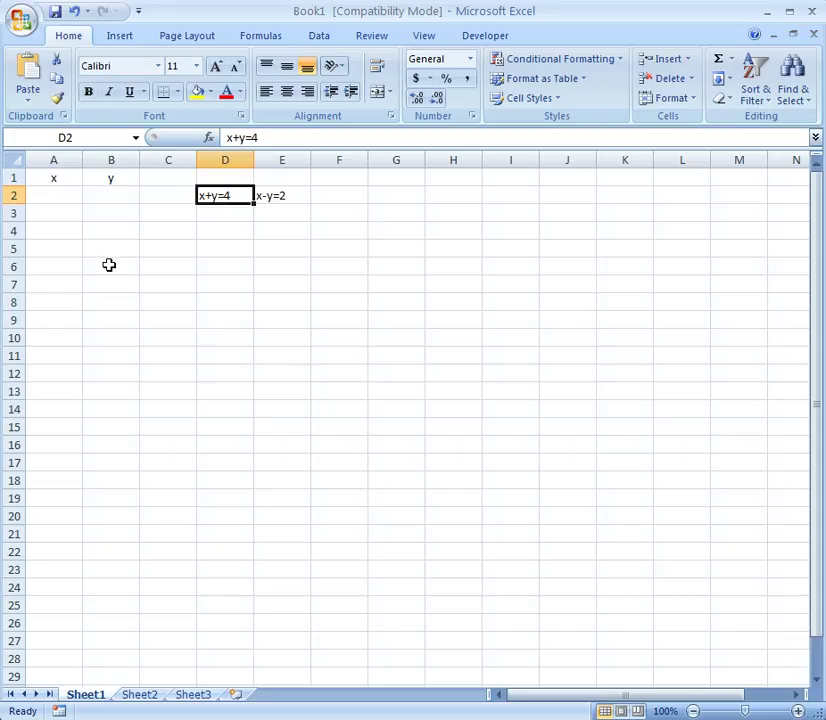
Step: Enter the first point of x+y=4 in row 2, with x as 0 and y as 4
left_click(70, 197)
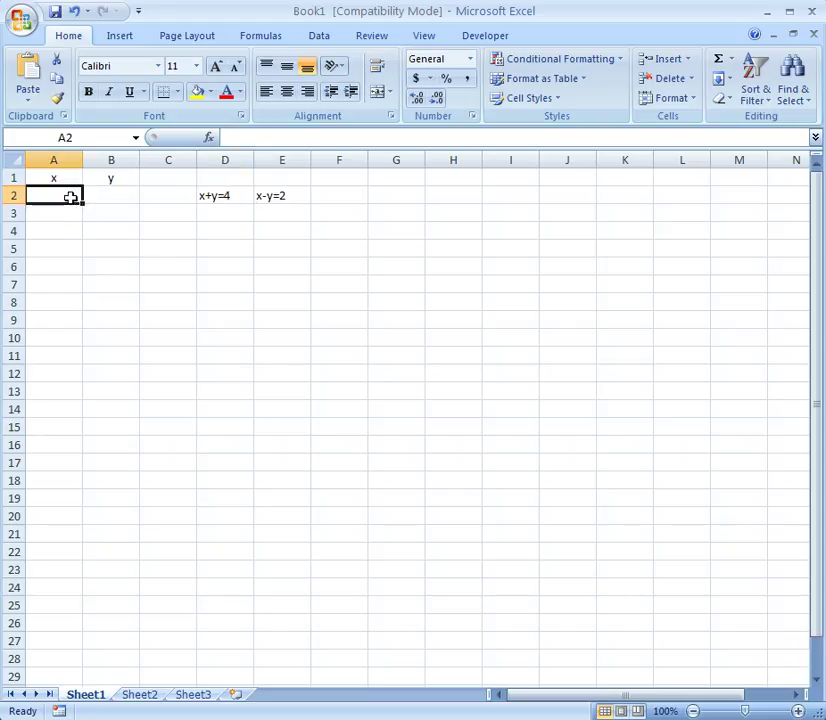
type("0")
key("Tab")
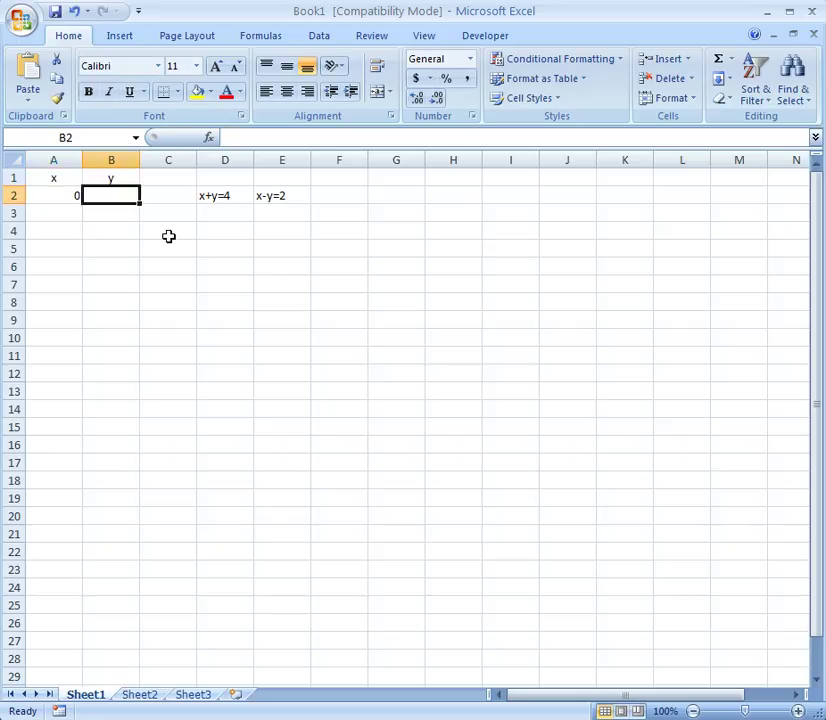
type("4")
key("Down")
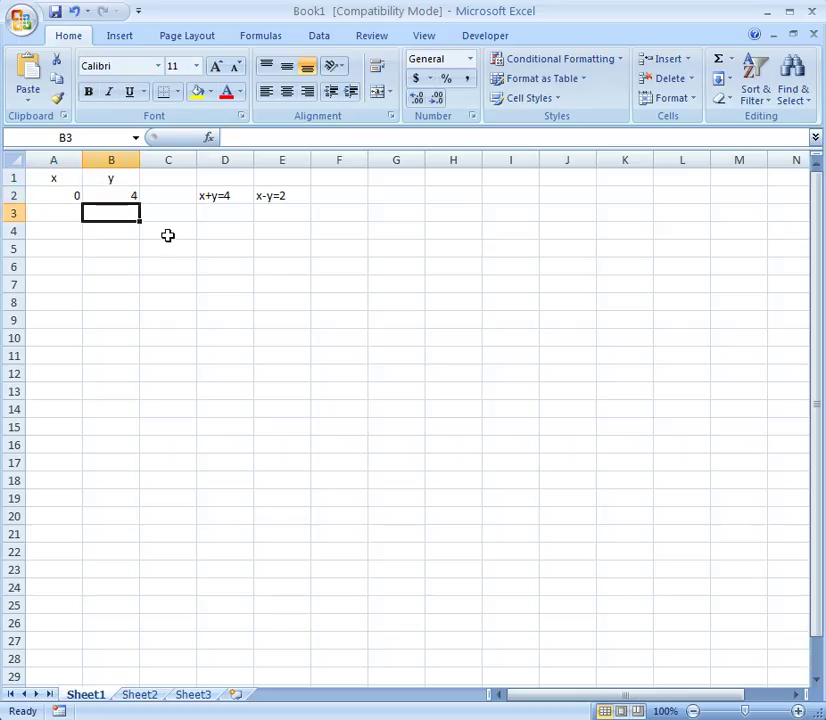
Step: Enter the second point of x+y=4 in row 3, with x as 4 and y as 0
left_click(216, 196)
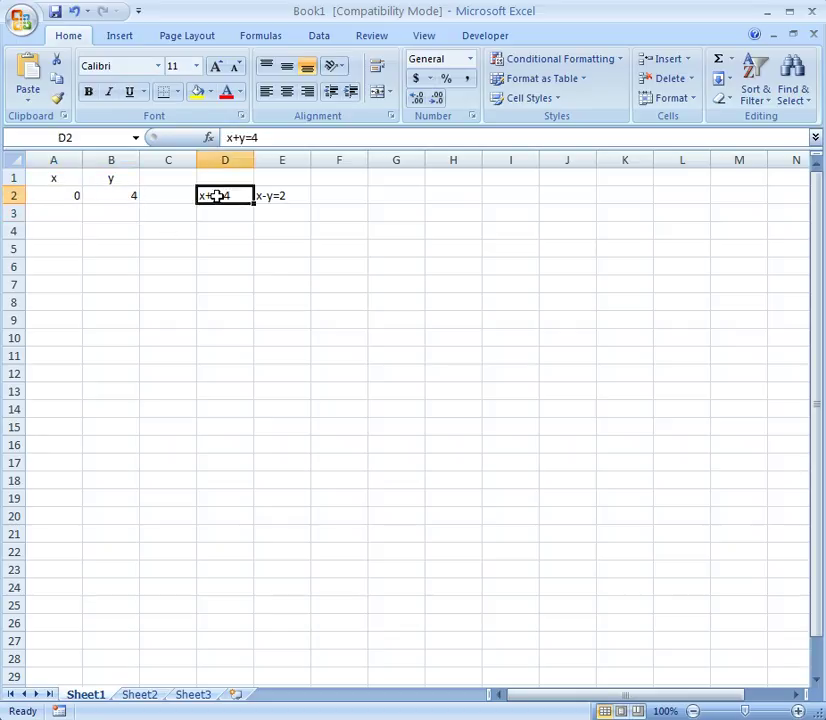
left_click(74, 213)
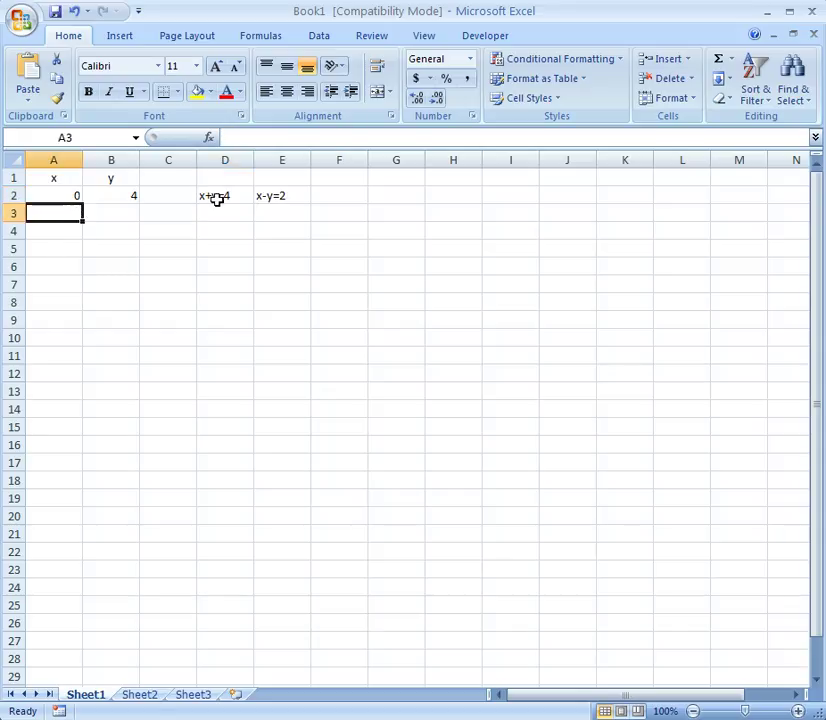
left_click(135, 213)
type("0")
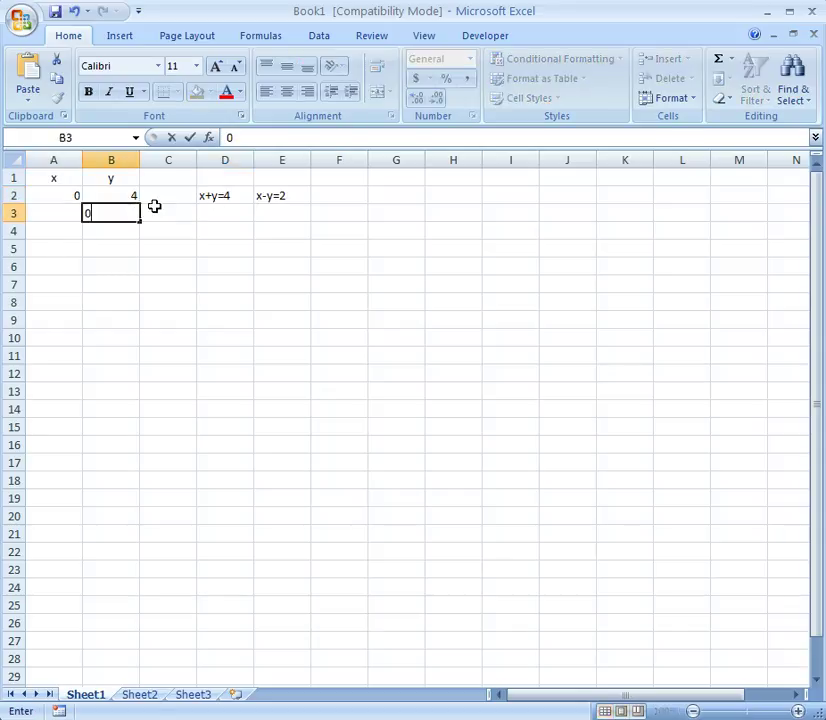
key("Left")
type("4")
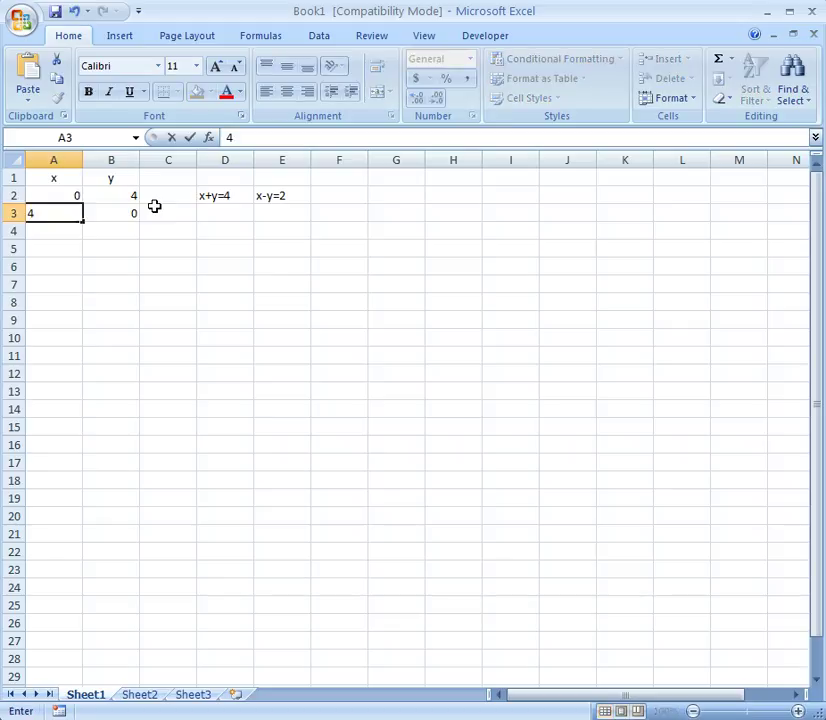
left_click(104, 244)
left_click_drag(64, 196, 120, 213)
left_click(231, 196)
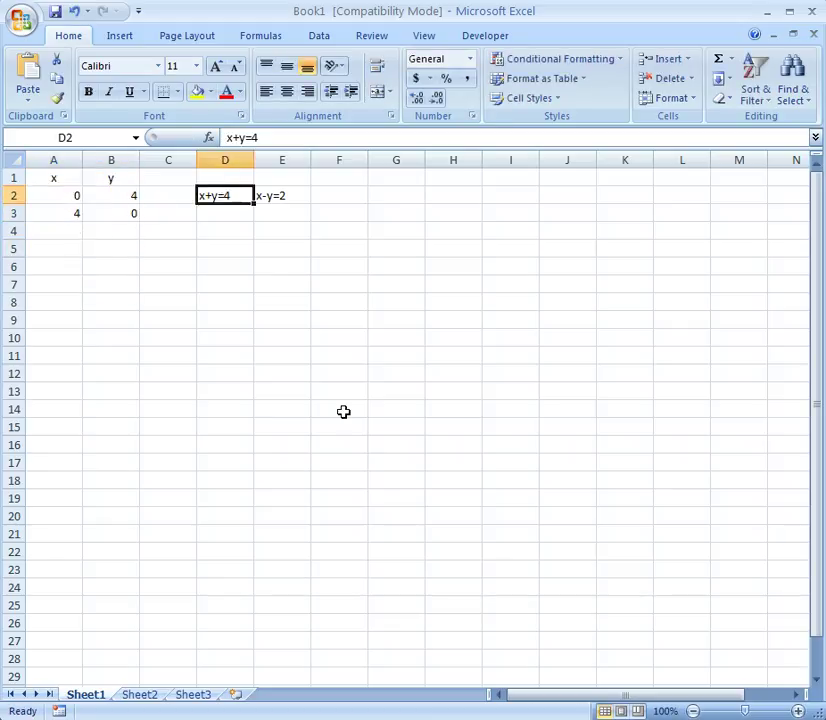
Step: Enter the first point of x-y=2 in row 4, with x as 0 and y as -2
left_click(283, 202)
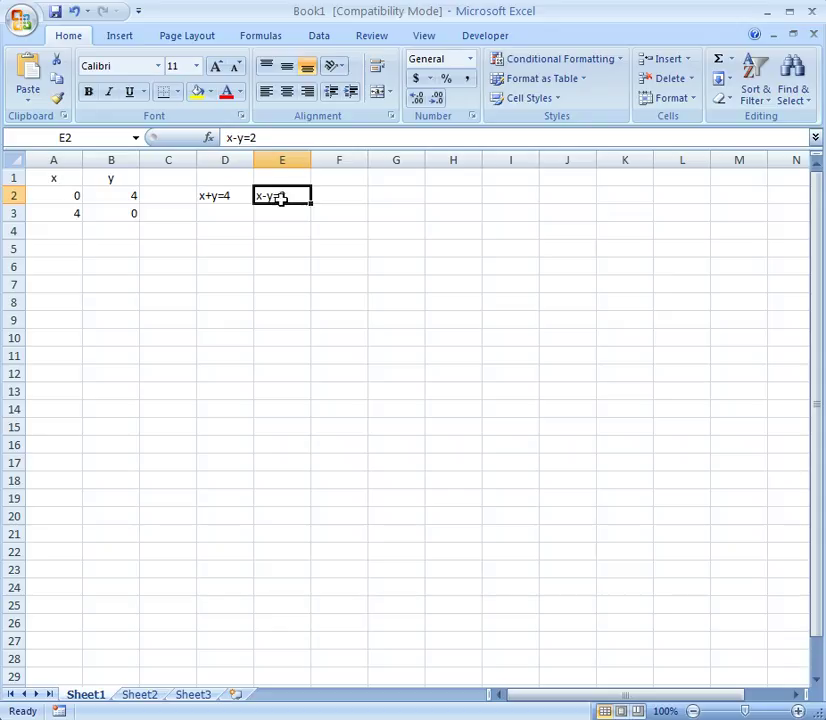
left_click(75, 232)
type("0")
left_click(112, 230)
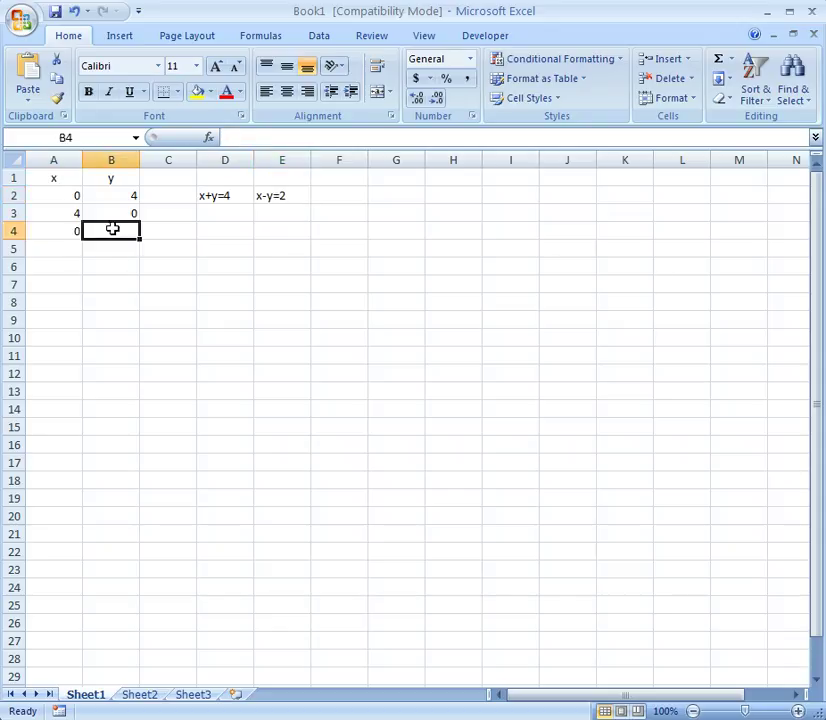
type("-2")
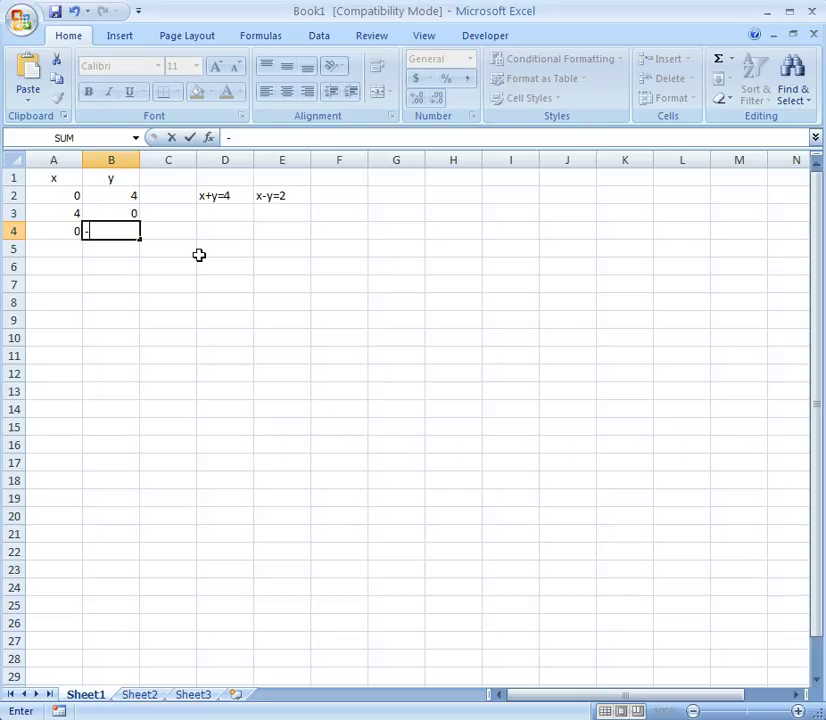
Step: Enter the second point of x-y=2 in row 5, with x as 2 and y as 0
left_click(75, 250)
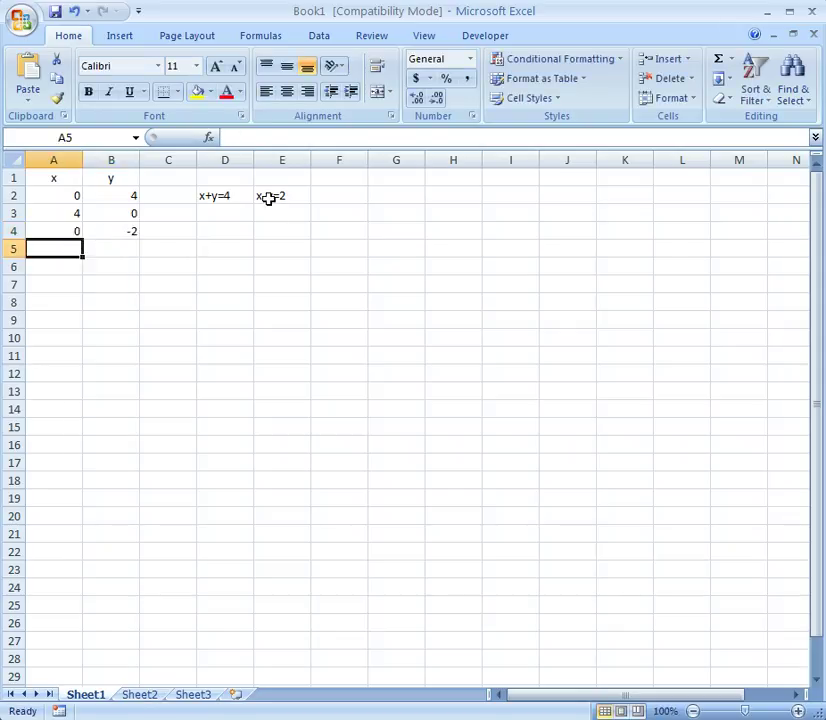
left_click(133, 245)
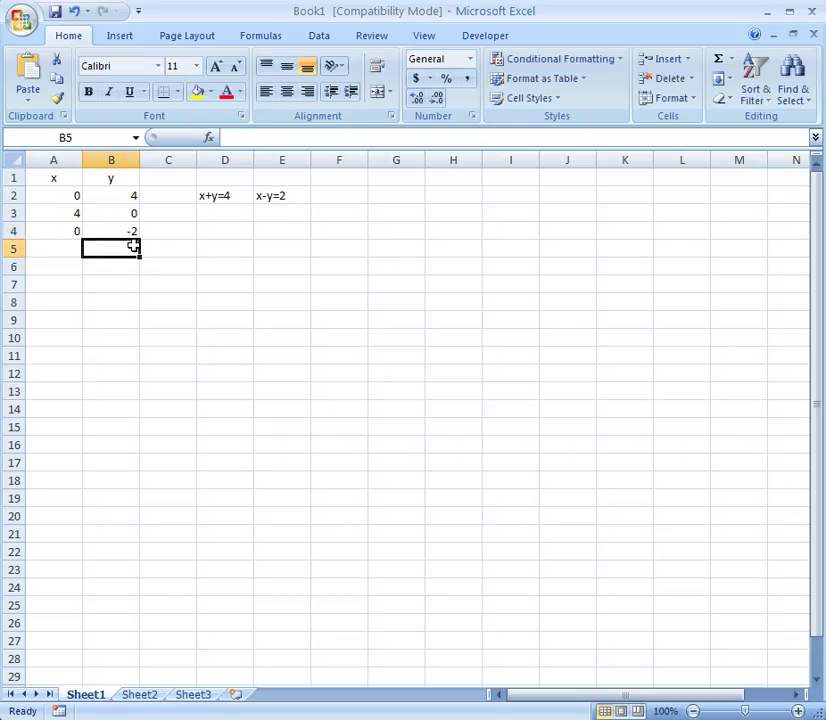
type("0")
key("Left")
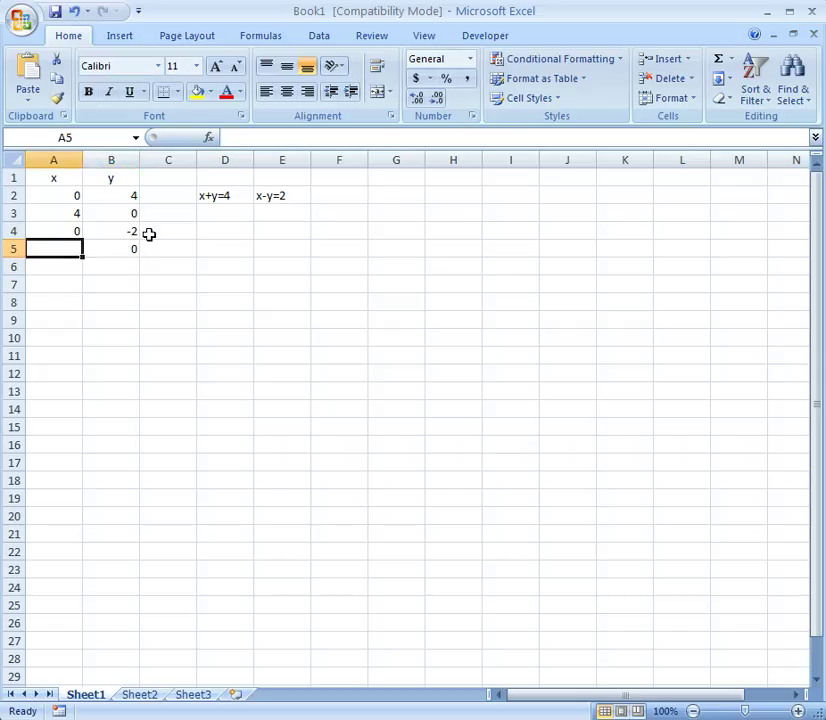
type("2")
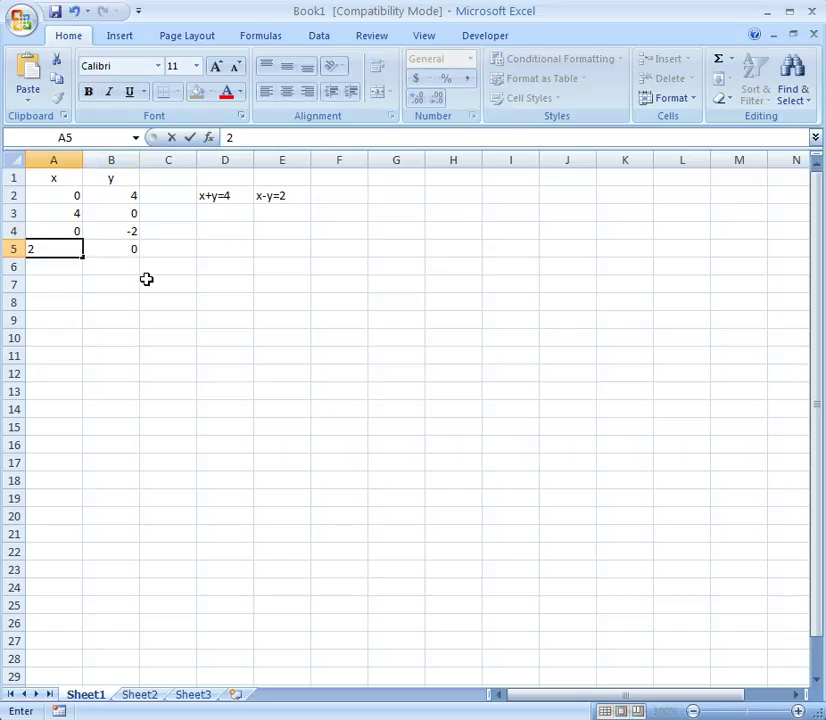
left_click(168, 278)
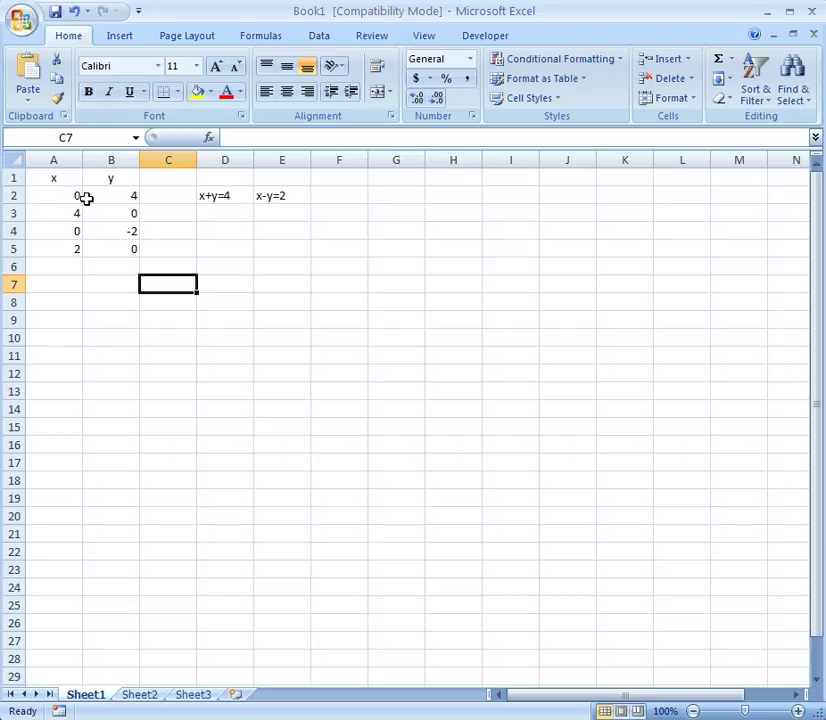
Step: Insert a markers-only scatter chart of the points in A2:B5 and delete its legend
left_click(86, 212)
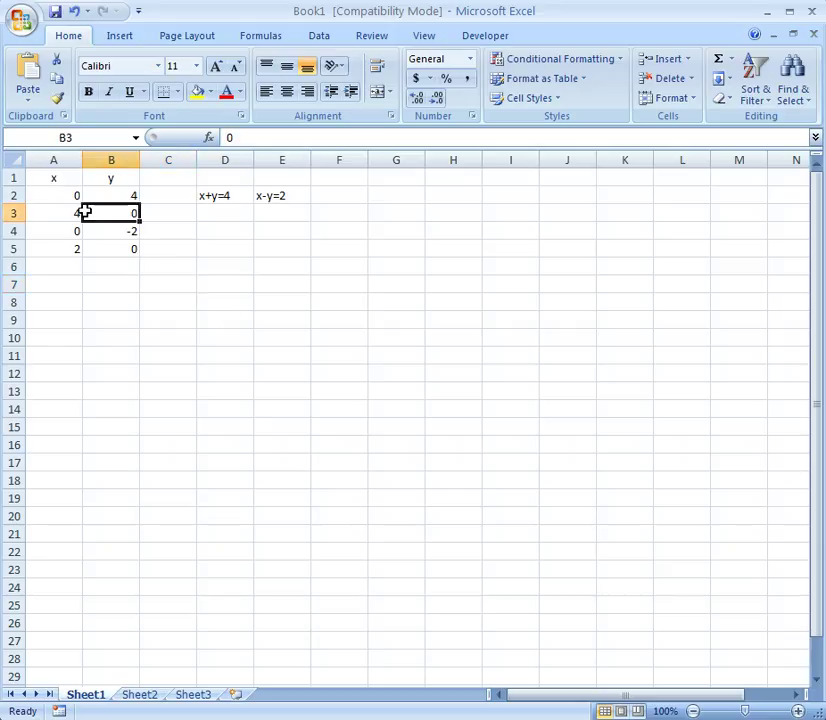
left_click_drag(53, 195, 103, 245)
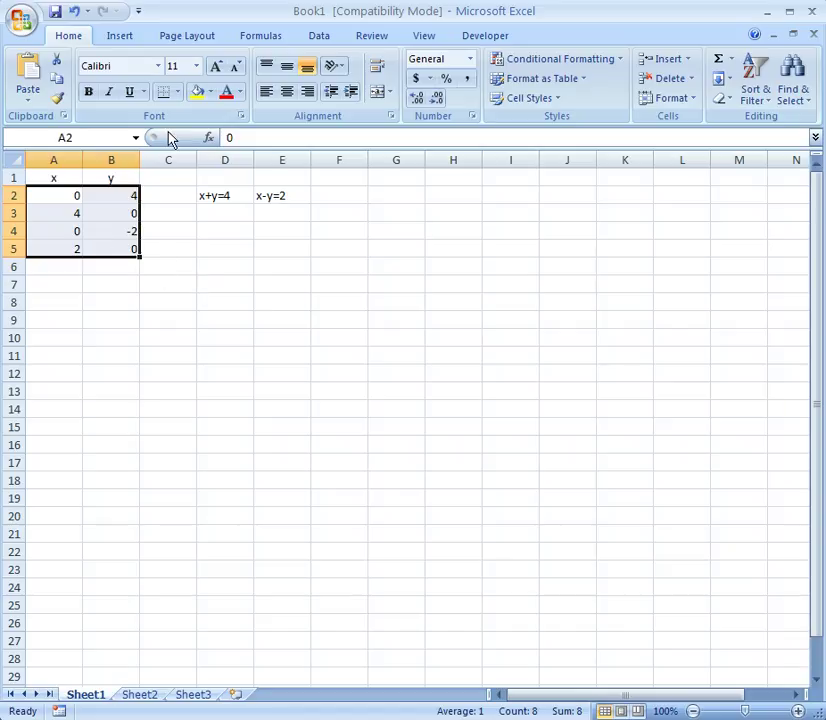
left_click(121, 38)
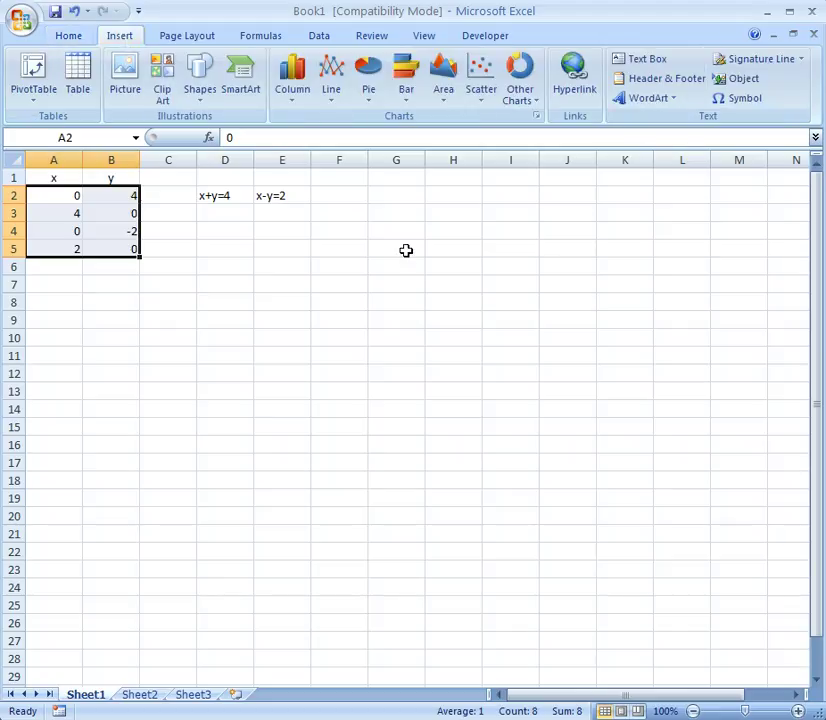
left_click(481, 92)
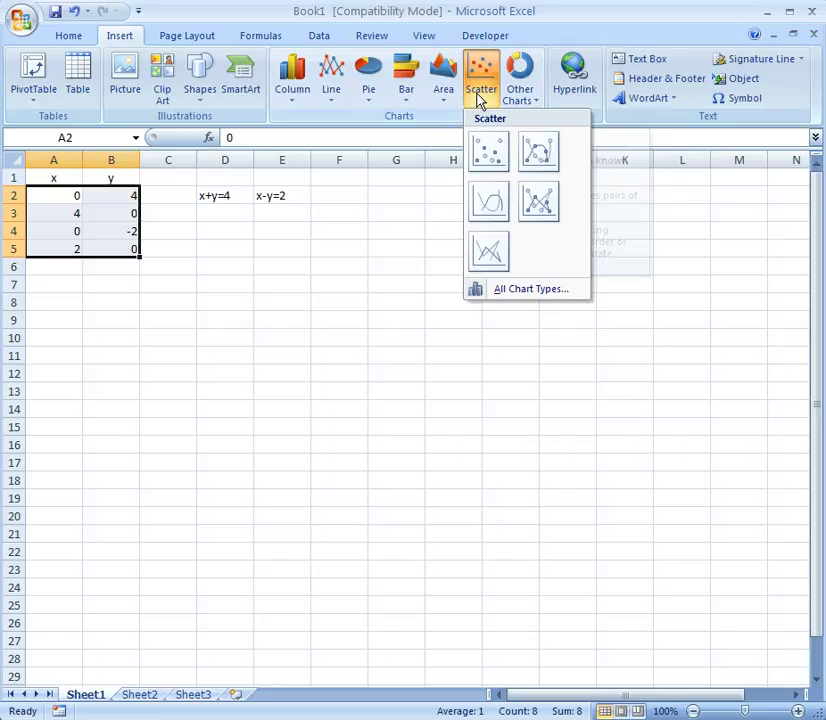
left_click(486, 156)
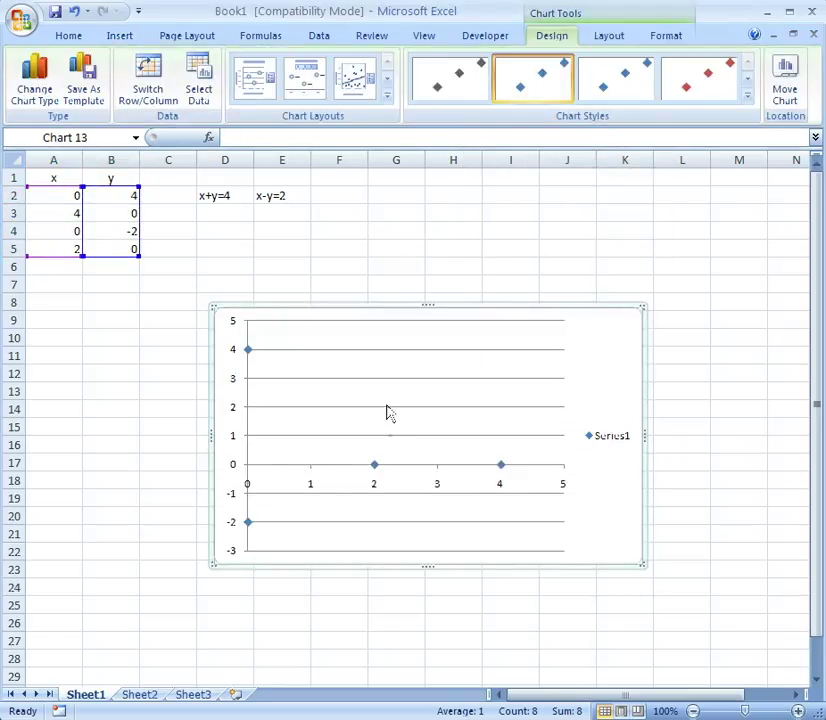
left_click(606, 443)
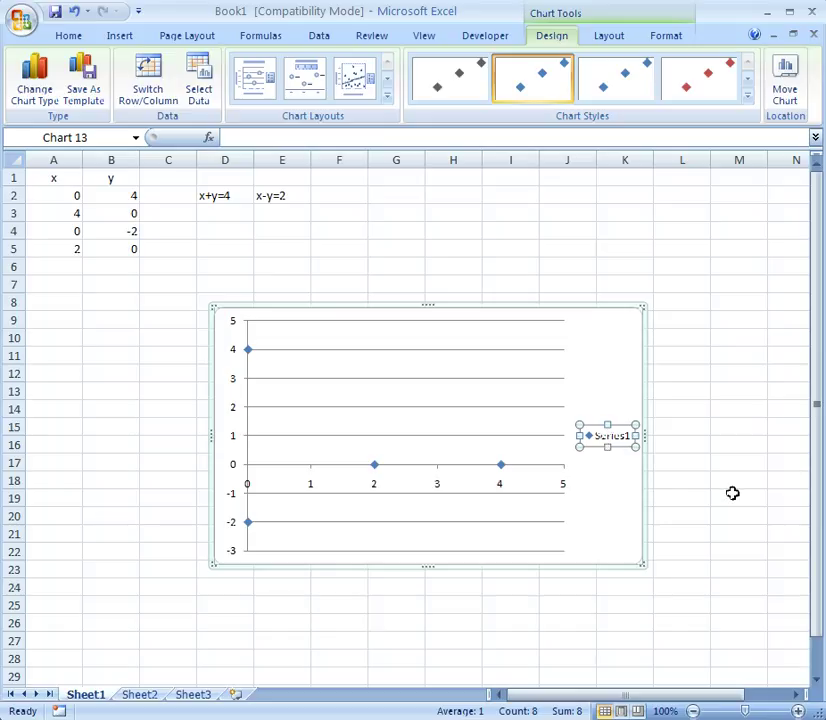
key("Delete")
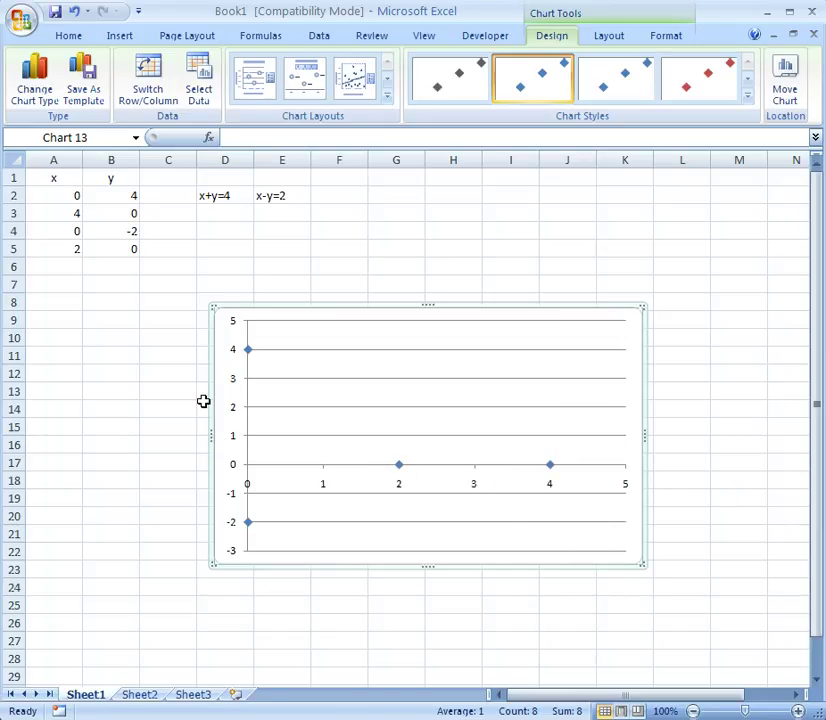
Step: Draw a straight line on the chart for x+y=4, from (0, 4) through (4, 0) to just past x = 5
left_click(112, 42)
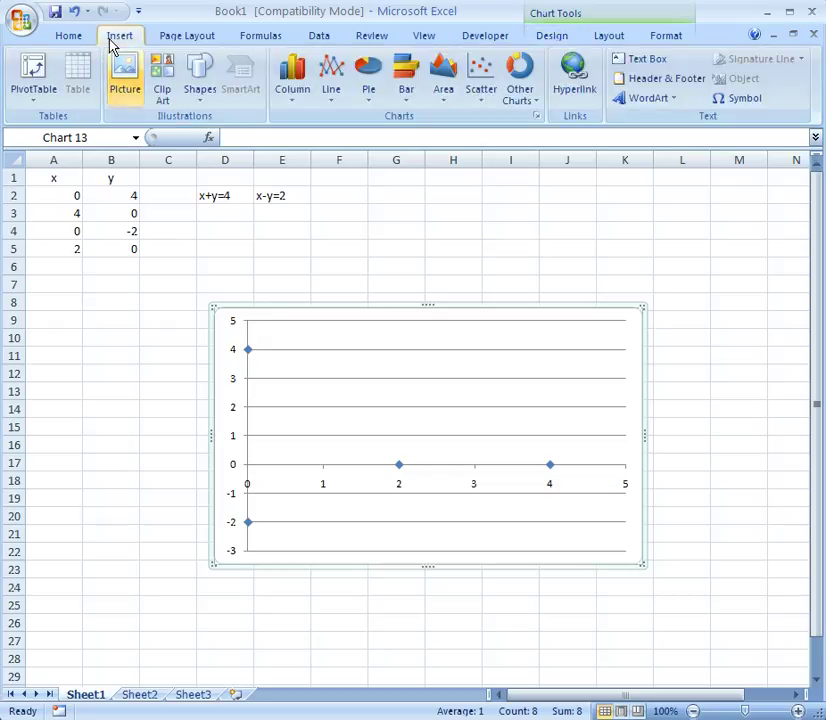
left_click(201, 92)
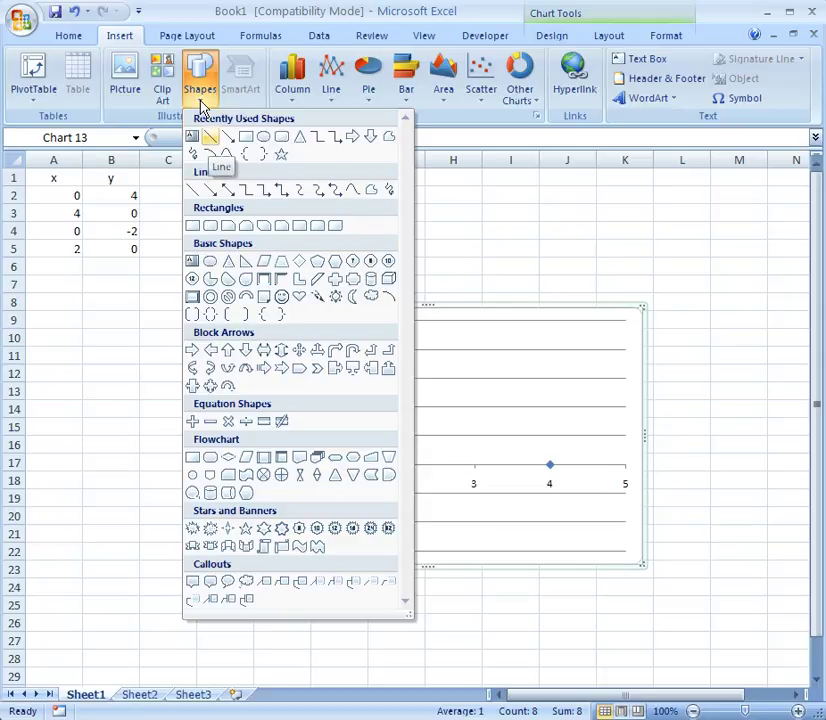
left_click(211, 136)
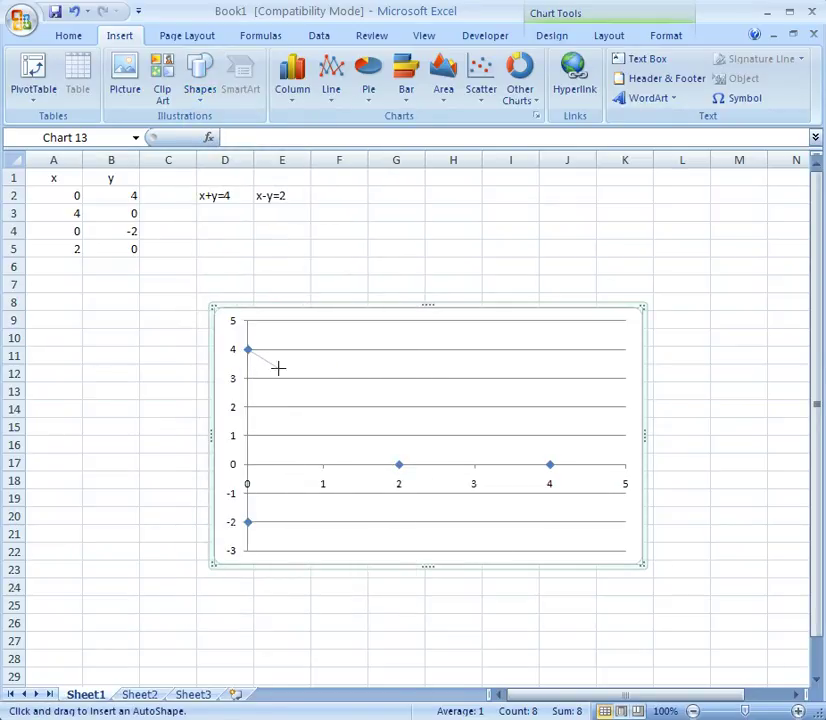
left_click_drag(278, 369, 634, 496)
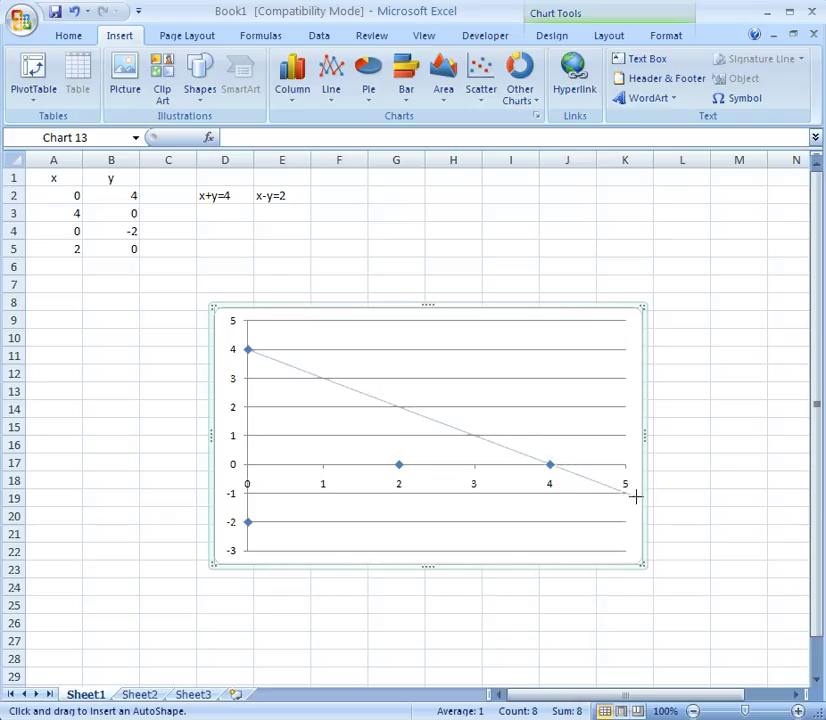
left_click_drag(635, 496, 635, 496)
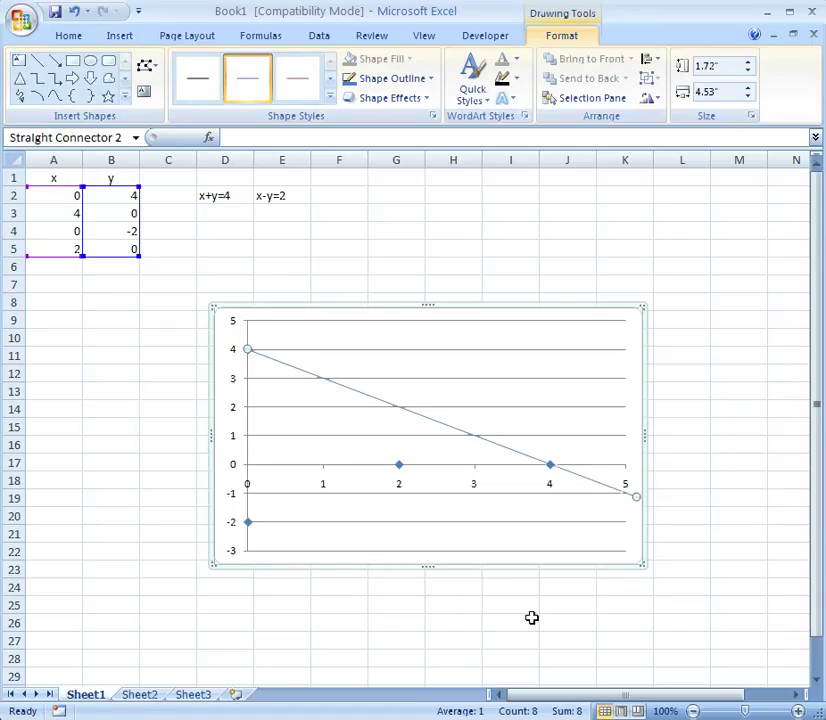
left_click(215, 196)
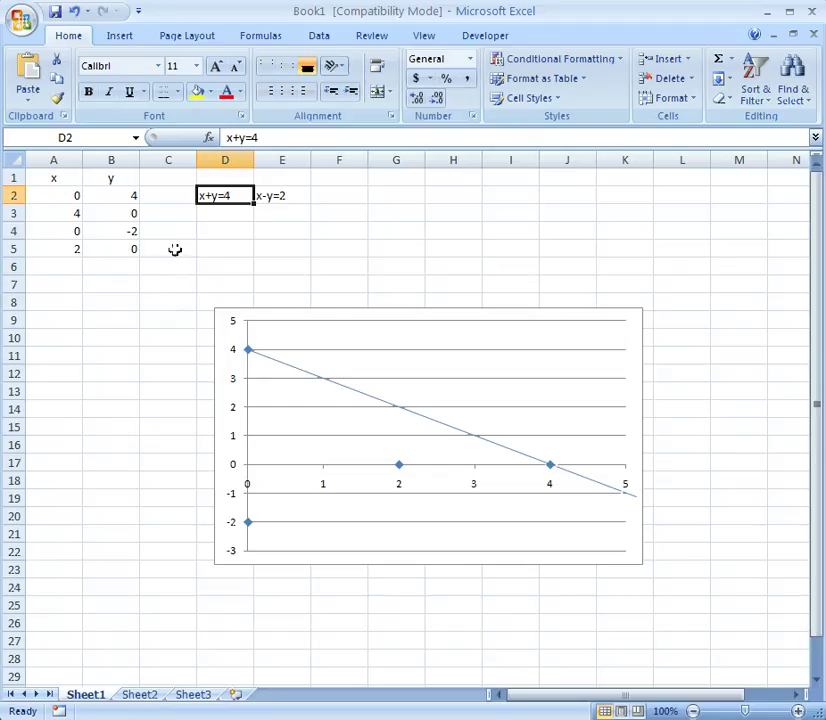
Step: Draw a straight line on the chart for x-y=2, from (0, -2) through (2, 0) to about (4.9, 3)
left_click(117, 37)
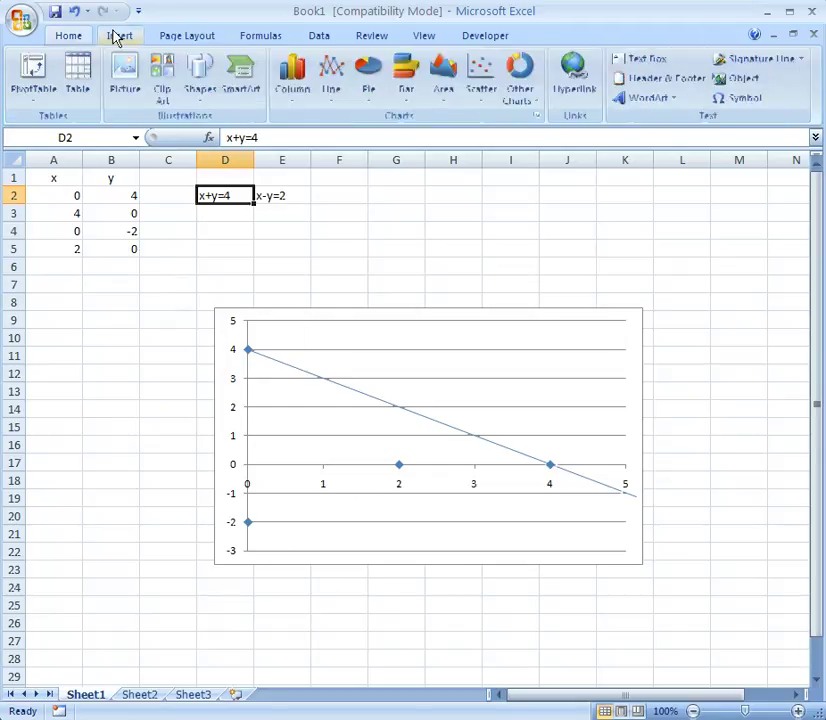
left_click(201, 95)
left_click(211, 136)
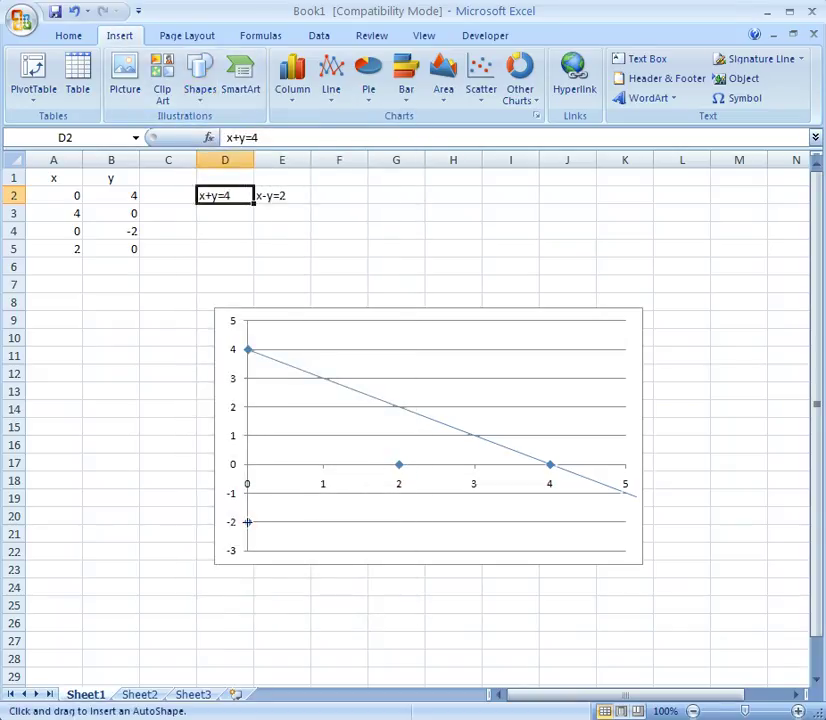
mouse_move(248, 521)
left_mouse_down()
mouse_move(325, 503)
mouse_move(424, 452)
mouse_move(548, 413)
mouse_move(597, 378)
mouse_move(618, 380)
left_mouse_up()
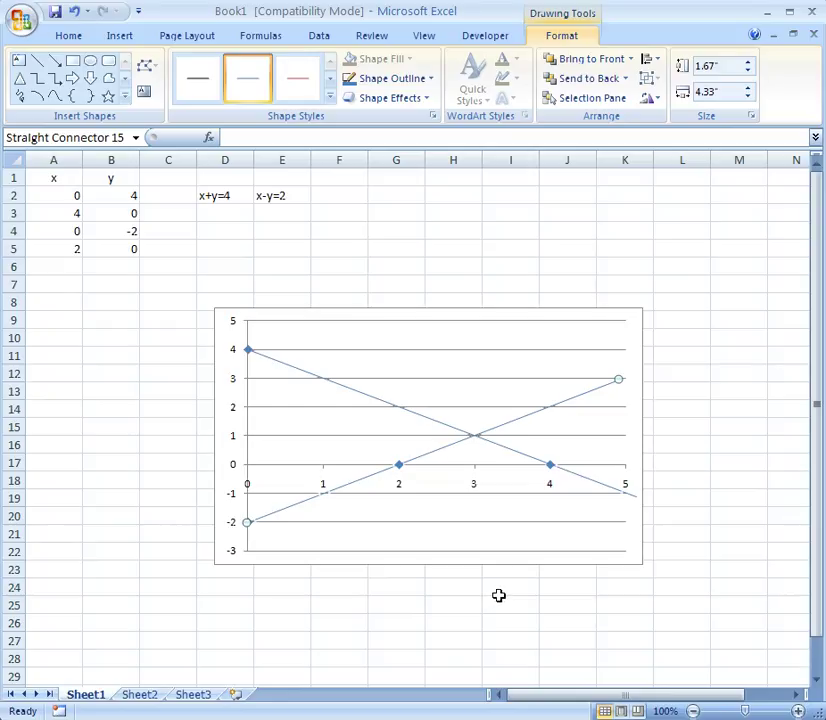
left_click(218, 195)
key("Right")
left_click(218, 195)
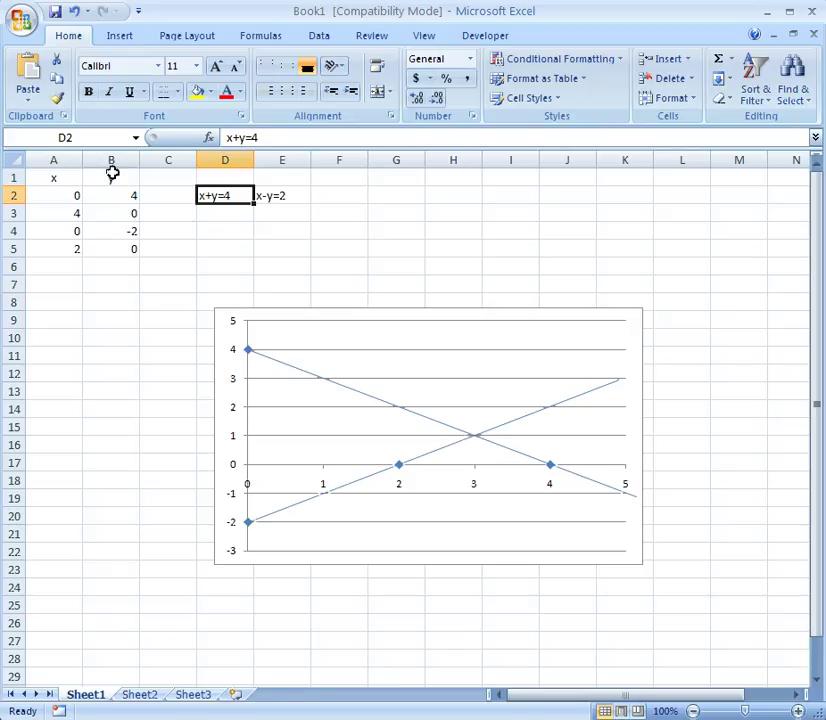
Step: Draw a small 5-point star about 0.17 inch wide and place it on the intersection of the two lines at (3, 1)
left_click(120, 38)
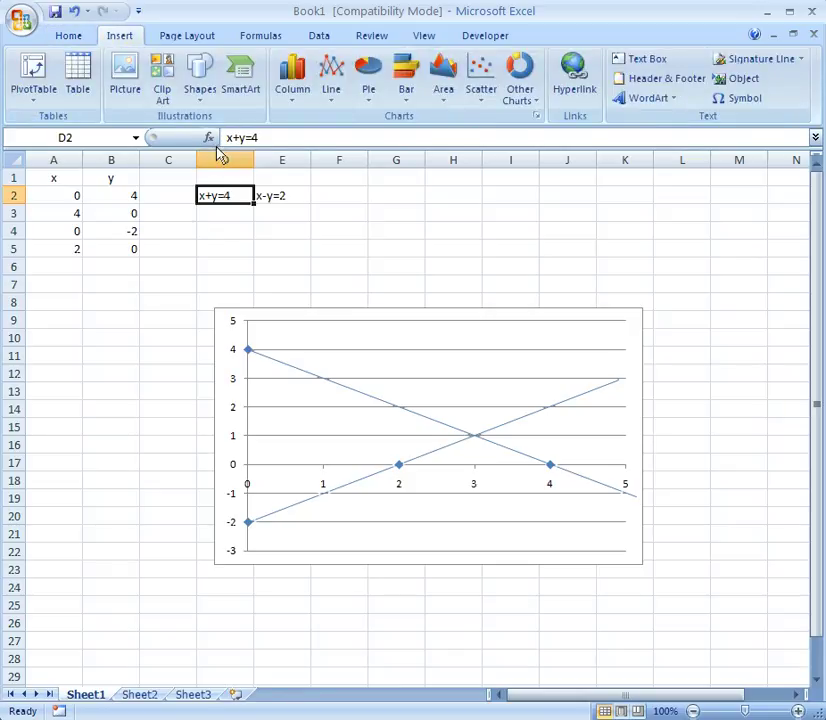
left_click(200, 92)
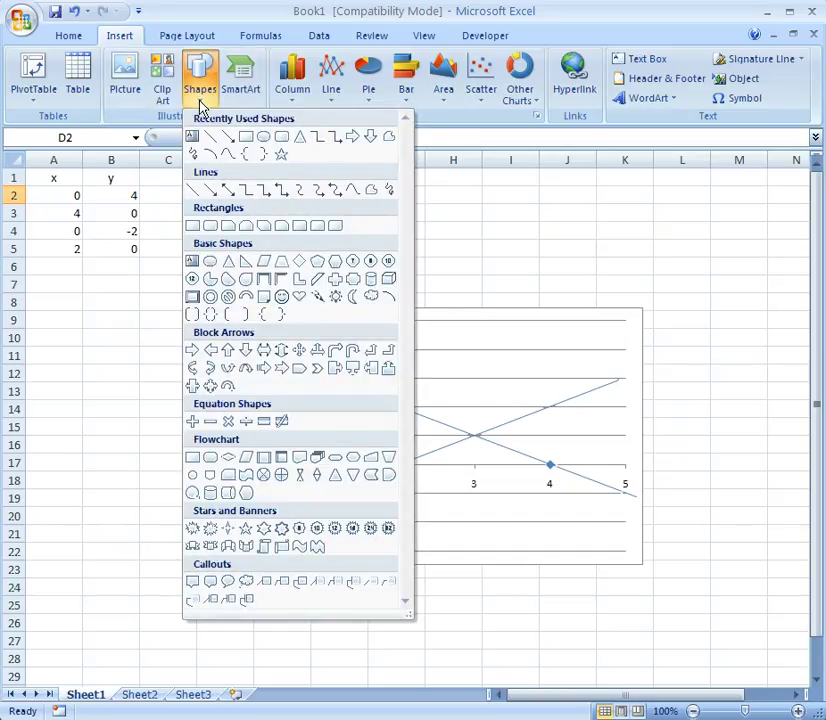
left_click(281, 156)
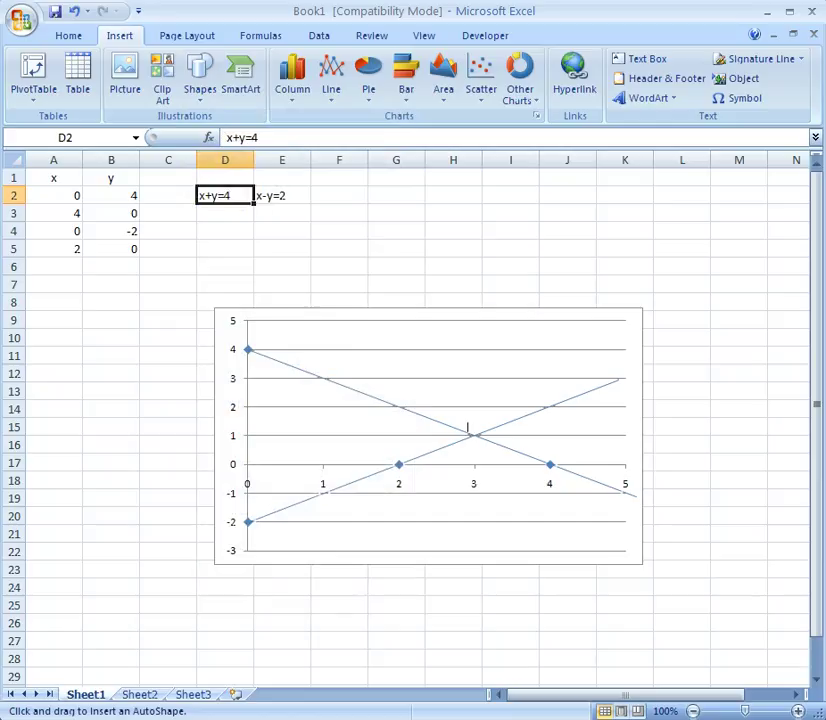
left_click_drag(464, 410, 478, 426)
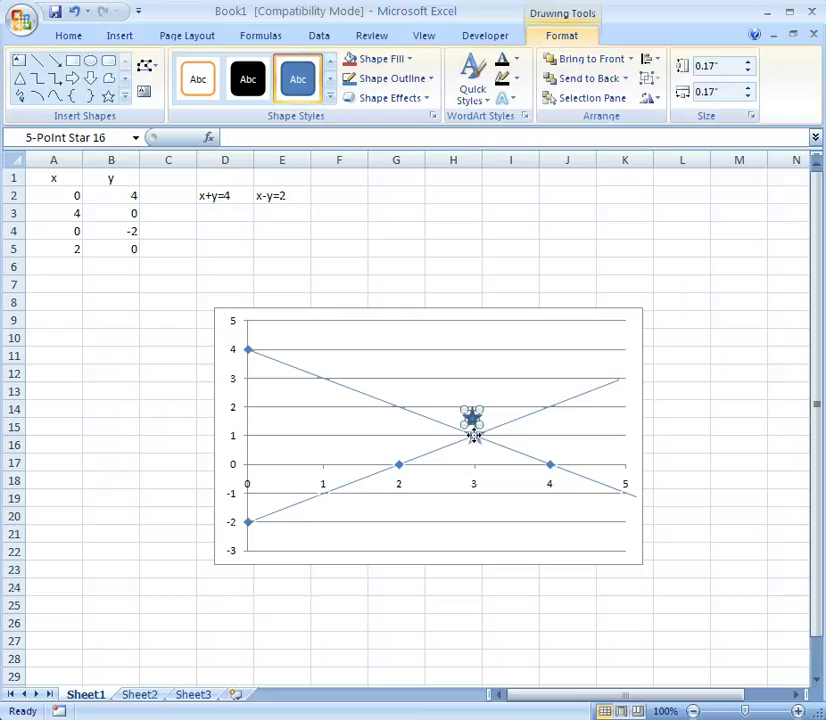
left_click_drag(474, 436, 476, 437)
left_click(498, 494)
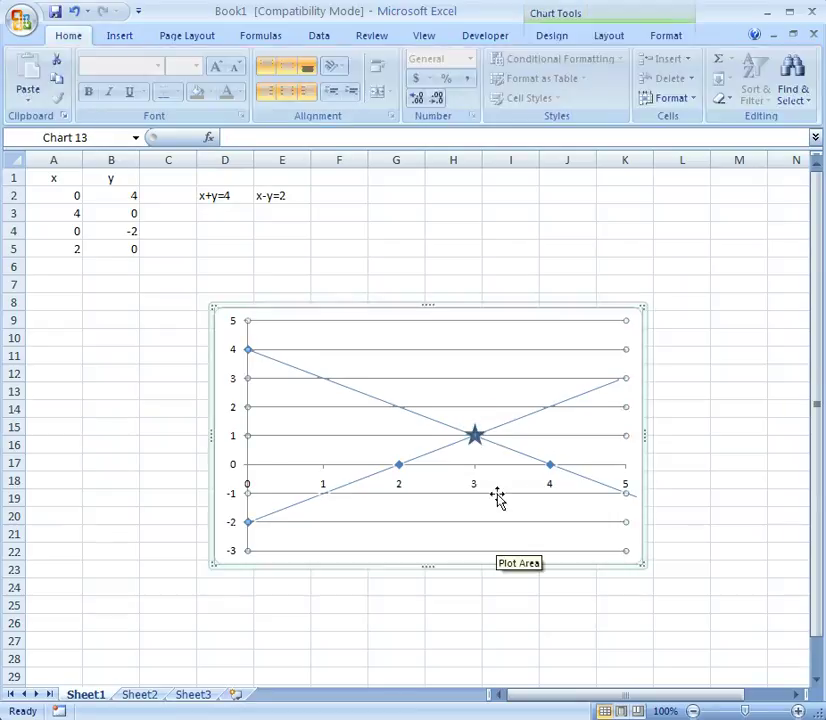
Step: Enter the solution (3,1) in cell F2, beside the two equations
left_click(347, 197)
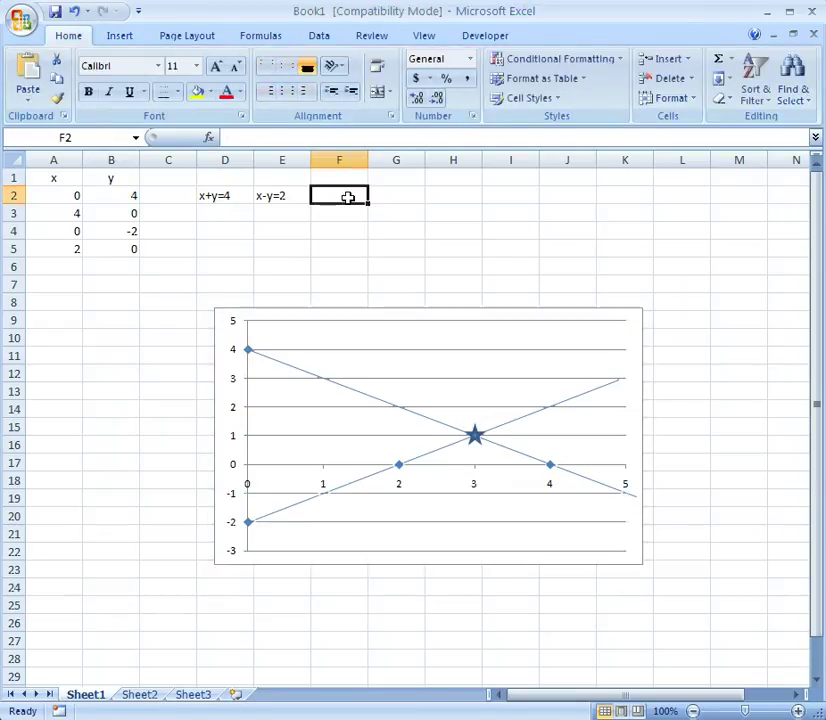
type("(3,1")
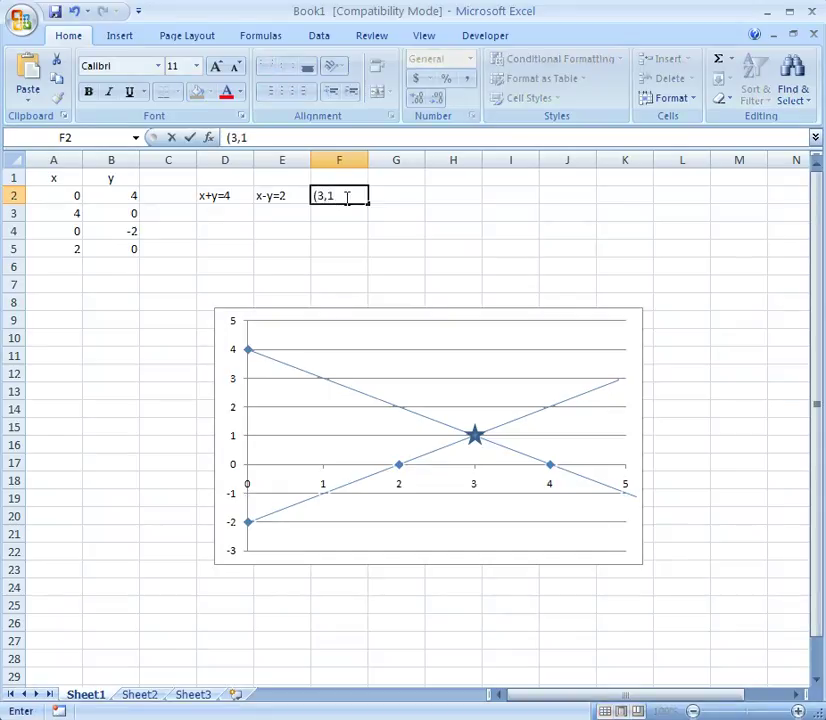
key("Tab")
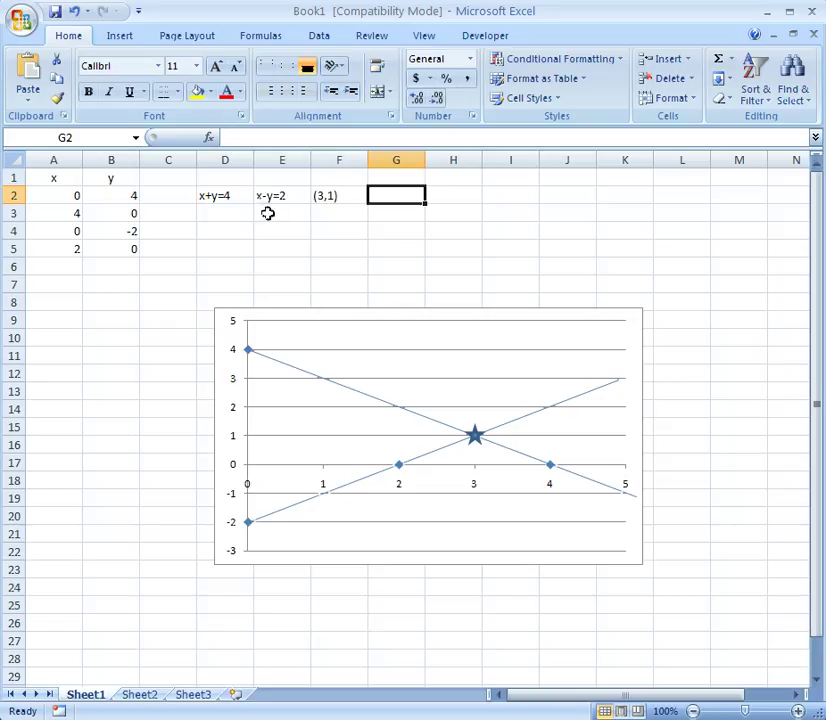
left_click(332, 197)
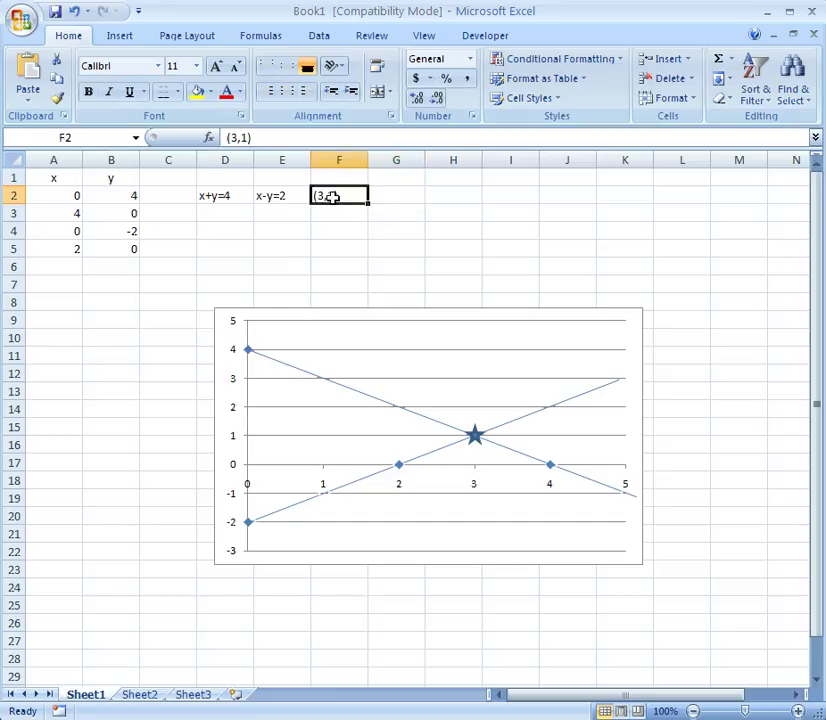